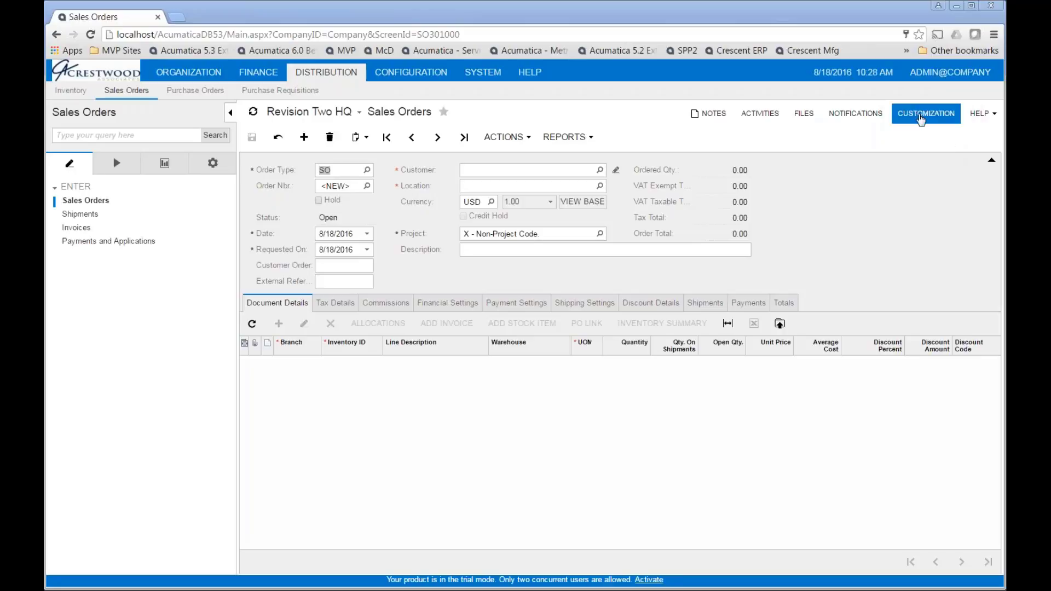
Step: Create a new customization project named Date from the Sales Orders screen and open it for editing
{"action": "left_click", "coordinate": [920, 113]}
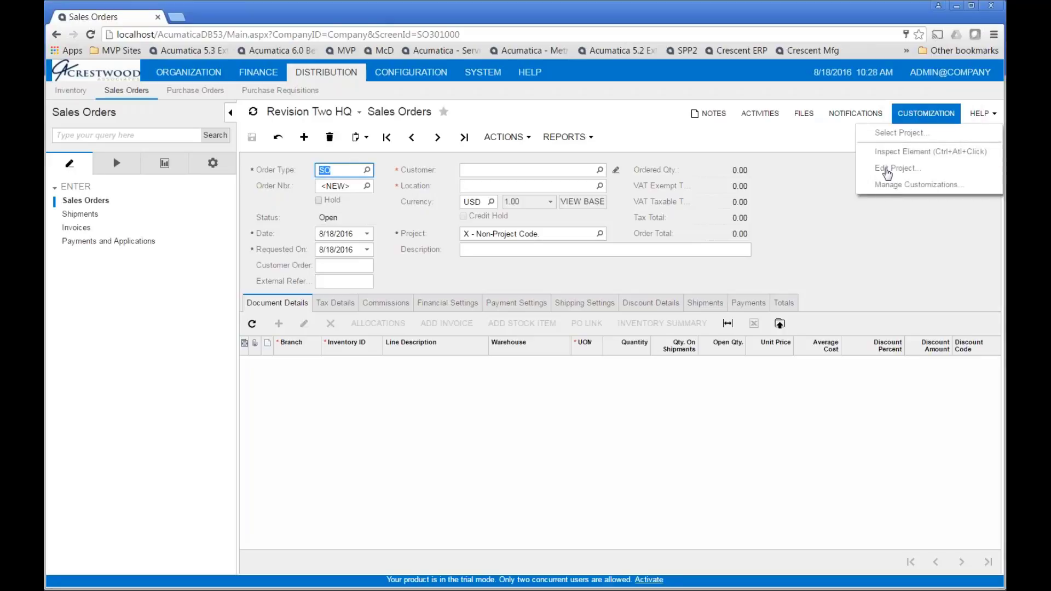
{"action": "left_click", "coordinate": [888, 170]}
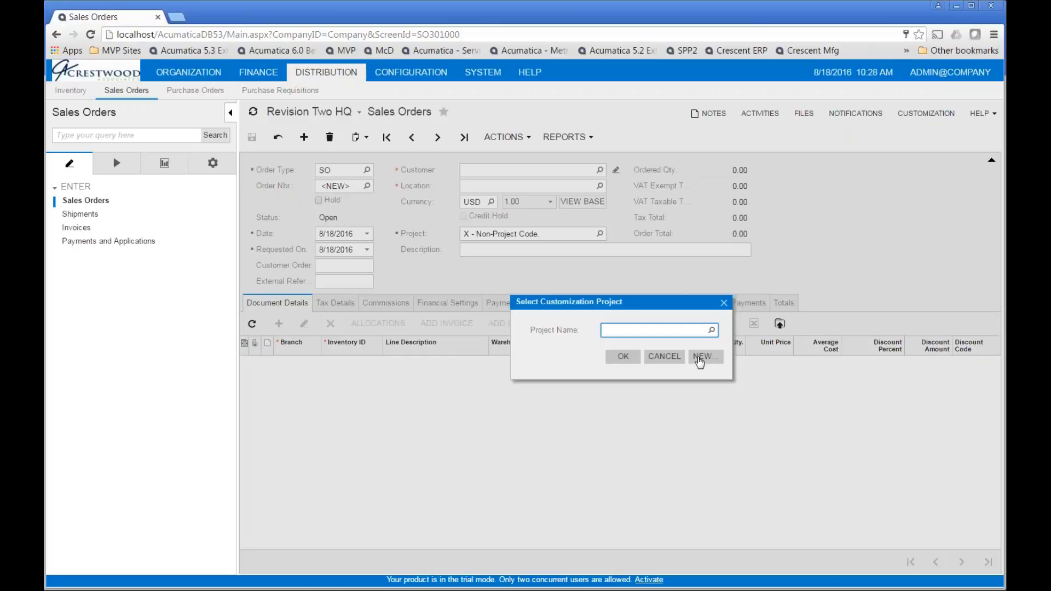
{"action": "left_click", "coordinate": [701, 357]}
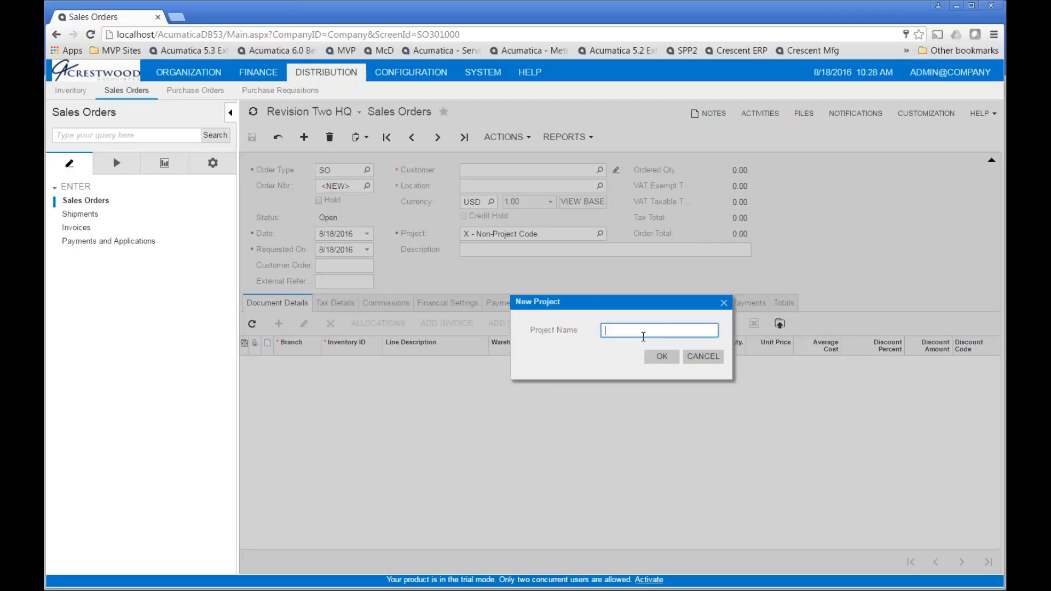
{"action": "type", "text": "Date"}
{"action": "left_click", "coordinate": [660, 359]}
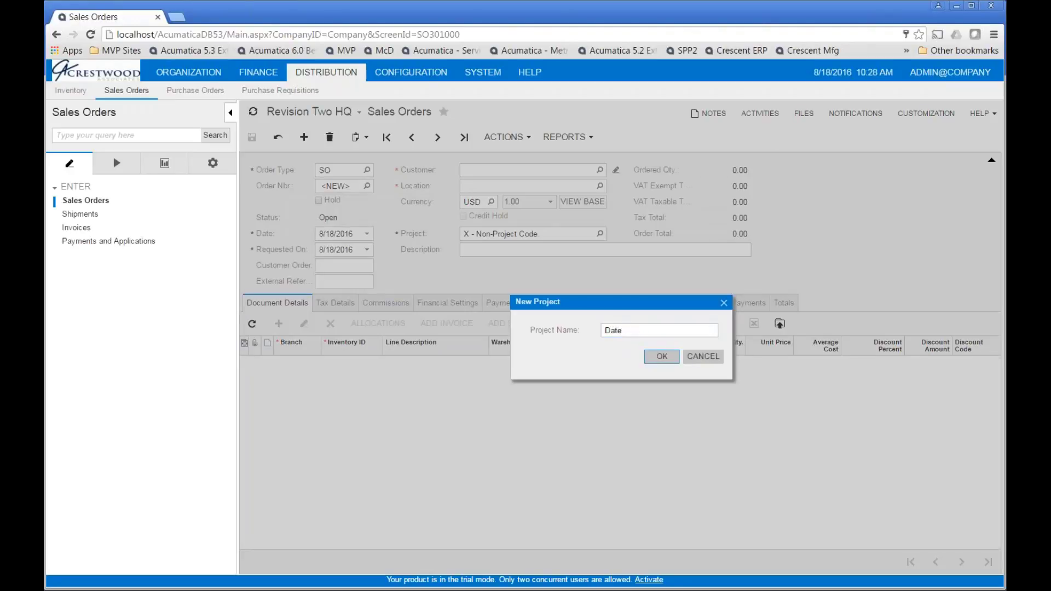
{"action": "left_click", "coordinate": [625, 357]}
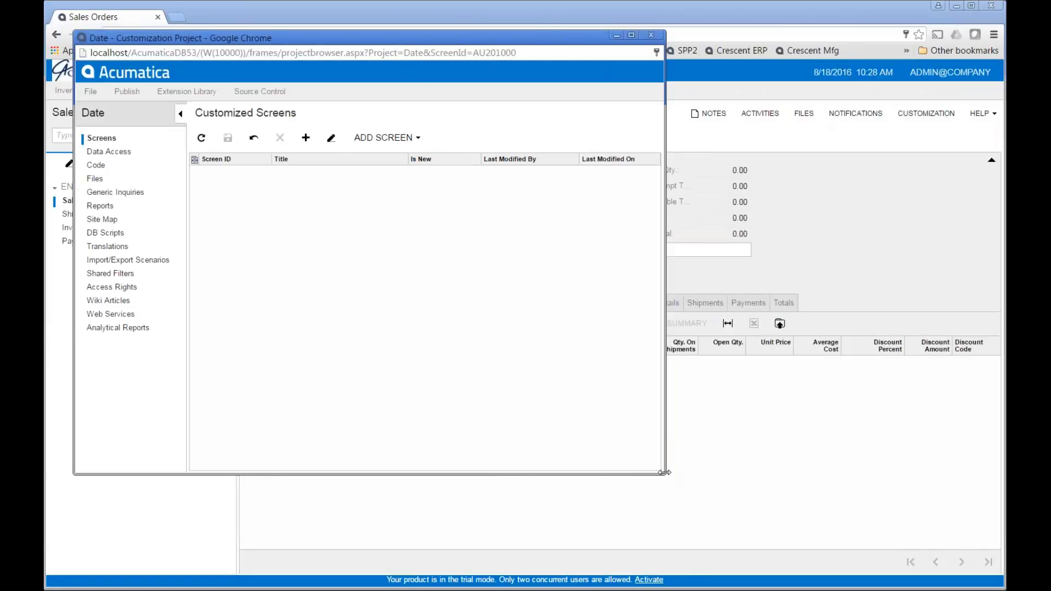
Step: Add the existing Sales Orders screen, found under Distribution > Sales Orders > Work Area > Enter, to the project for customization
{"action": "left_click_drag", "start_coordinate": [665, 474], "coordinate": [939, 538]}
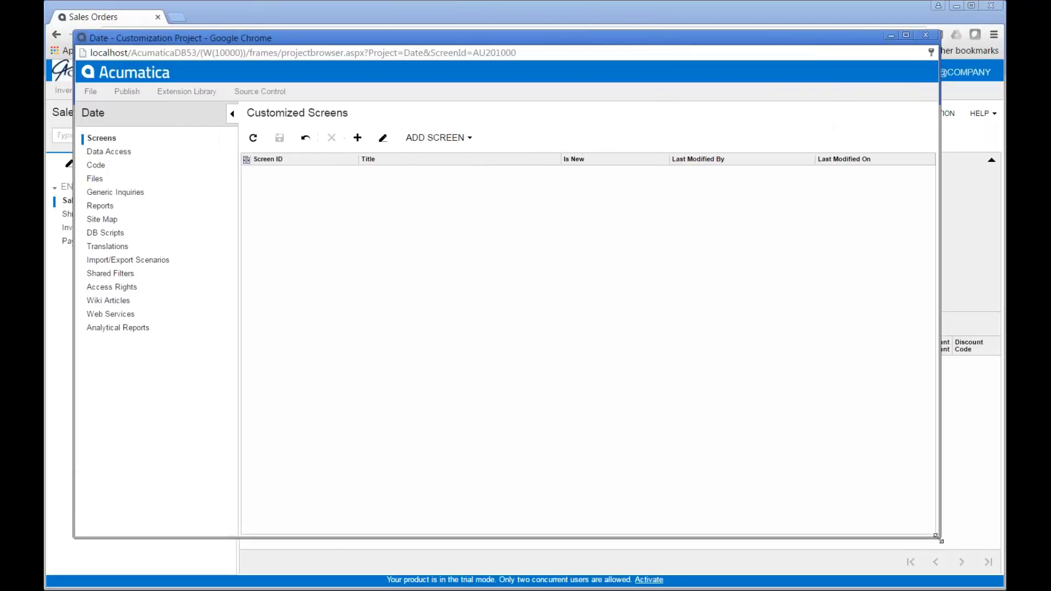
{"action": "left_click", "coordinate": [471, 141]}
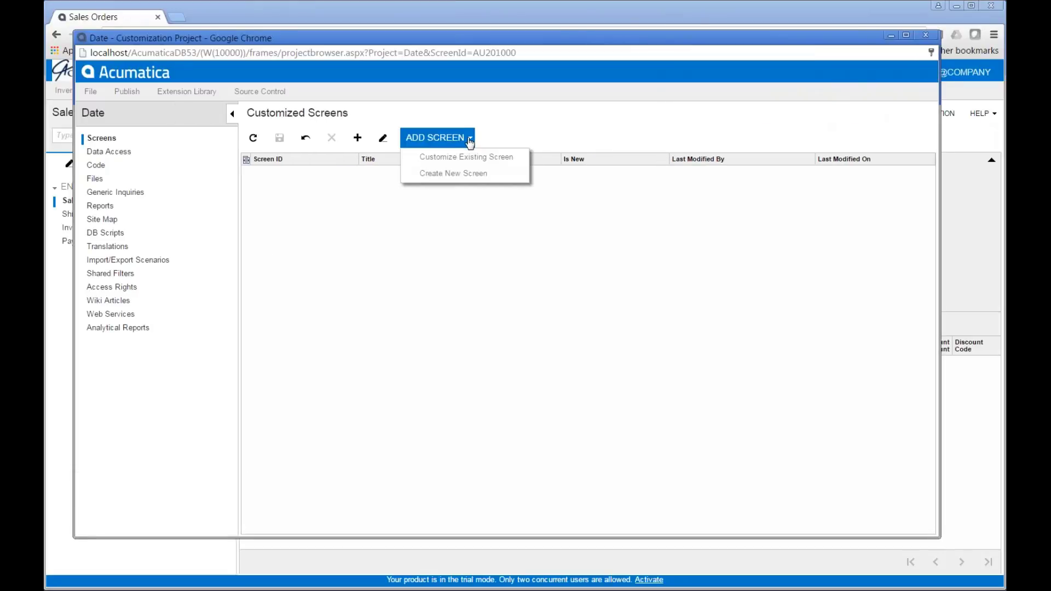
{"action": "left_click", "coordinate": [436, 159]}
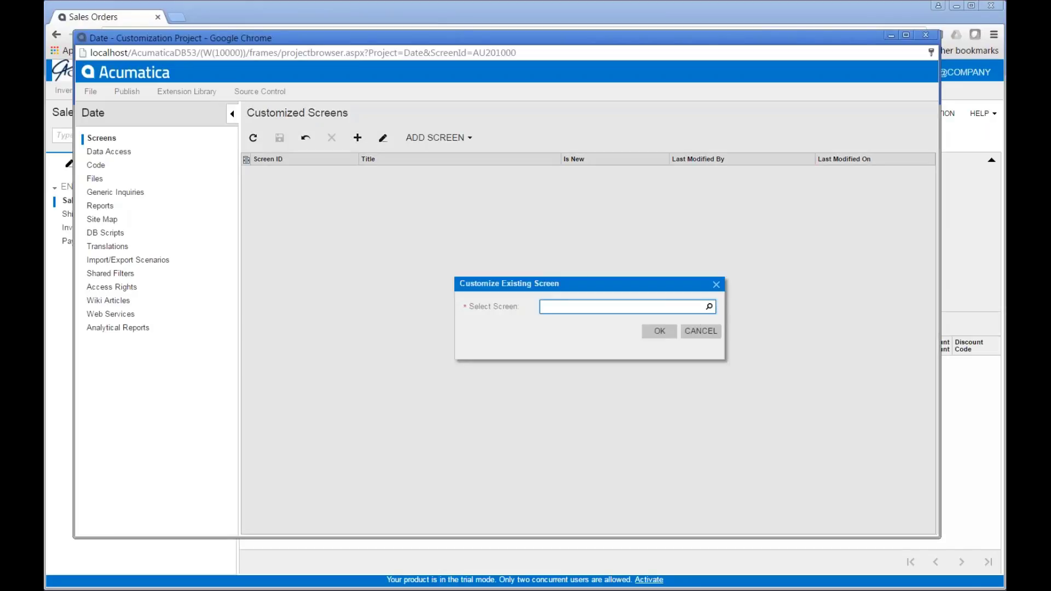
{"action": "left_click", "coordinate": [710, 307]}
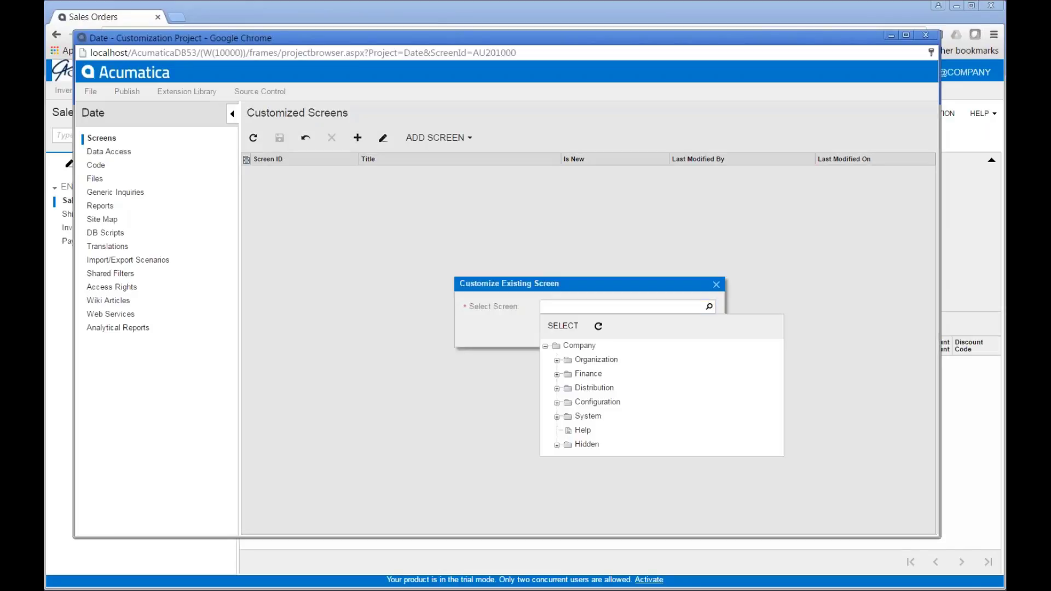
{"action": "left_click", "coordinate": [557, 388]}
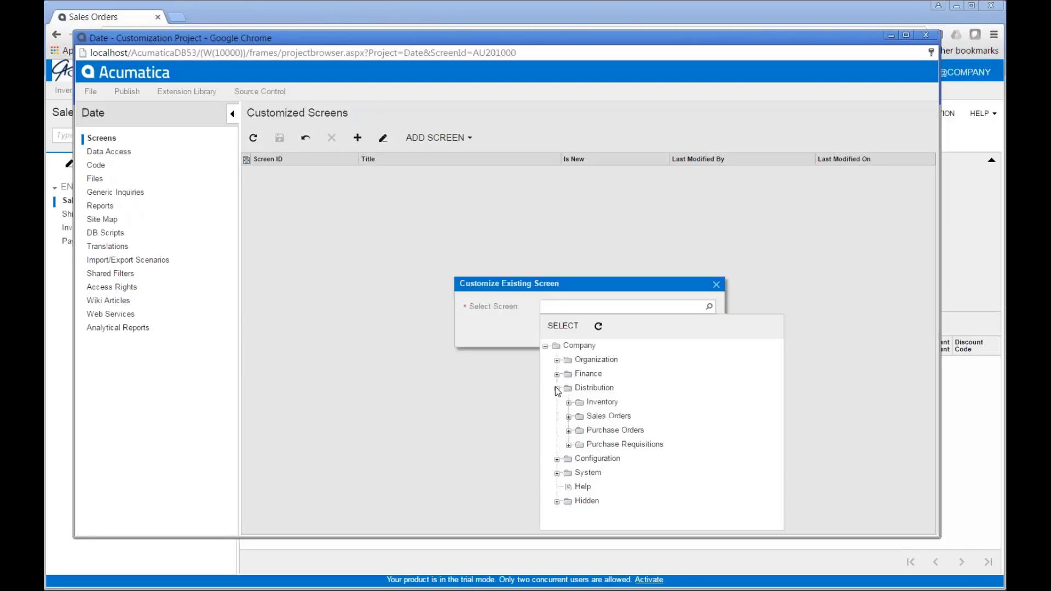
{"action": "left_click", "coordinate": [569, 417]}
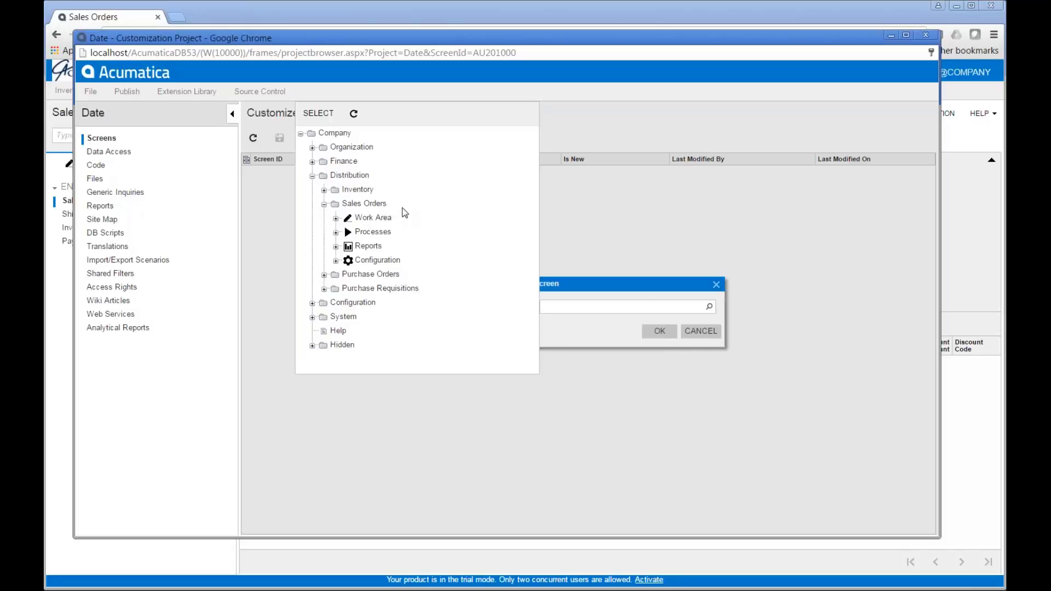
{"action": "left_click", "coordinate": [337, 218]}
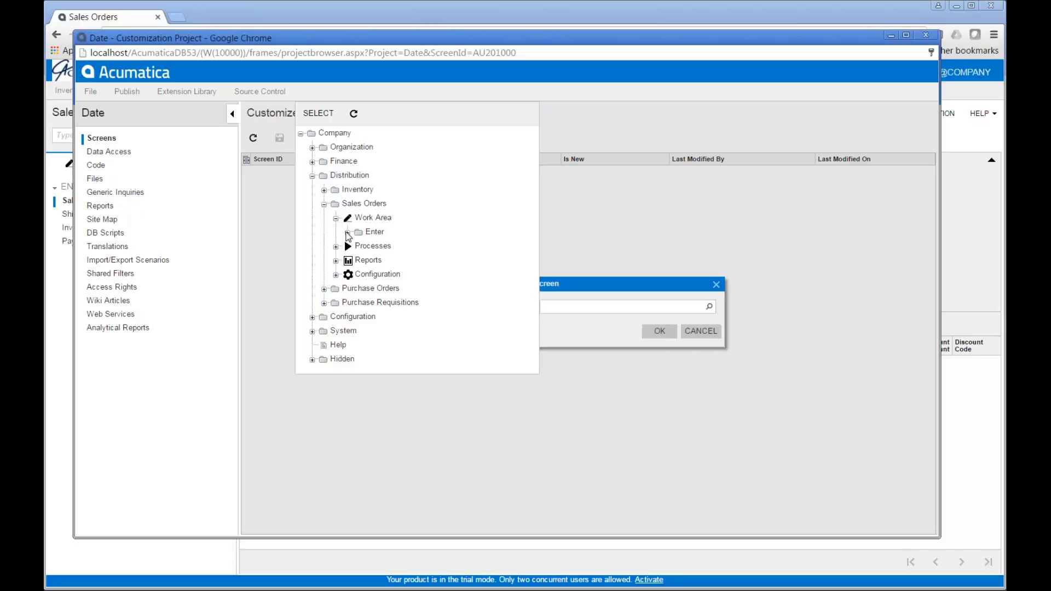
{"action": "left_click", "coordinate": [348, 232]}
{"action": "left_click", "coordinate": [386, 249]}
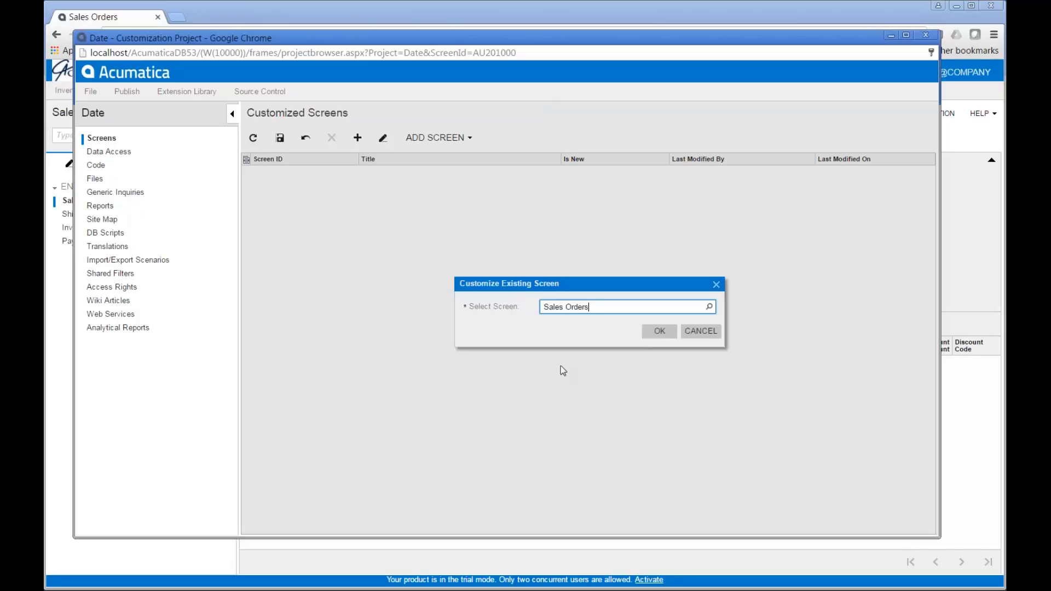
{"action": "left_click", "coordinate": [660, 332]}
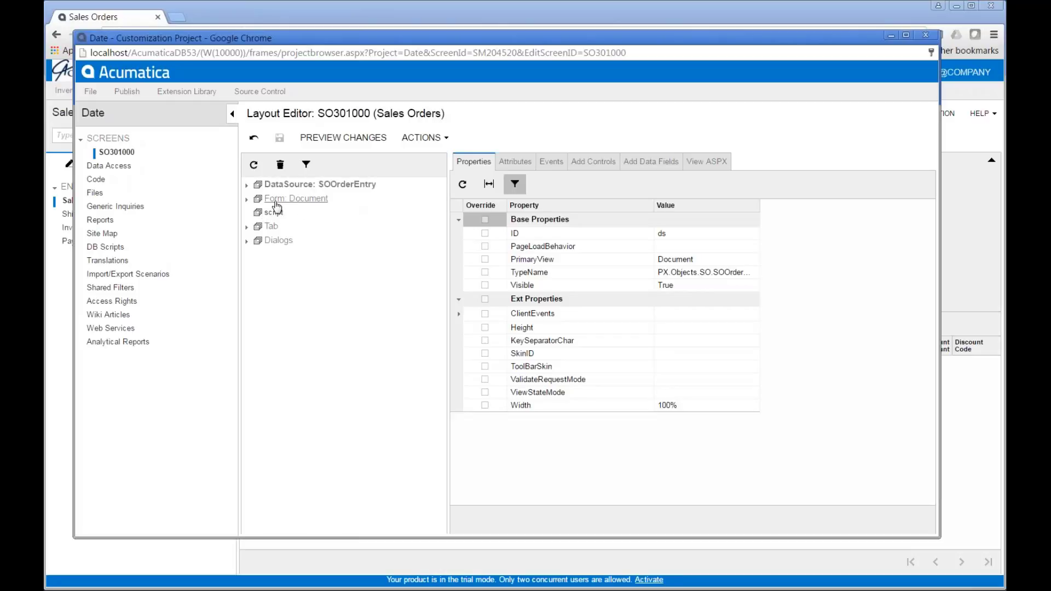
Step: Select the Description element in the document form's second column and show the data fields available for adding
{"action": "left_click", "coordinate": [246, 199]}
{"action": "left_click", "coordinate": [258, 227]}
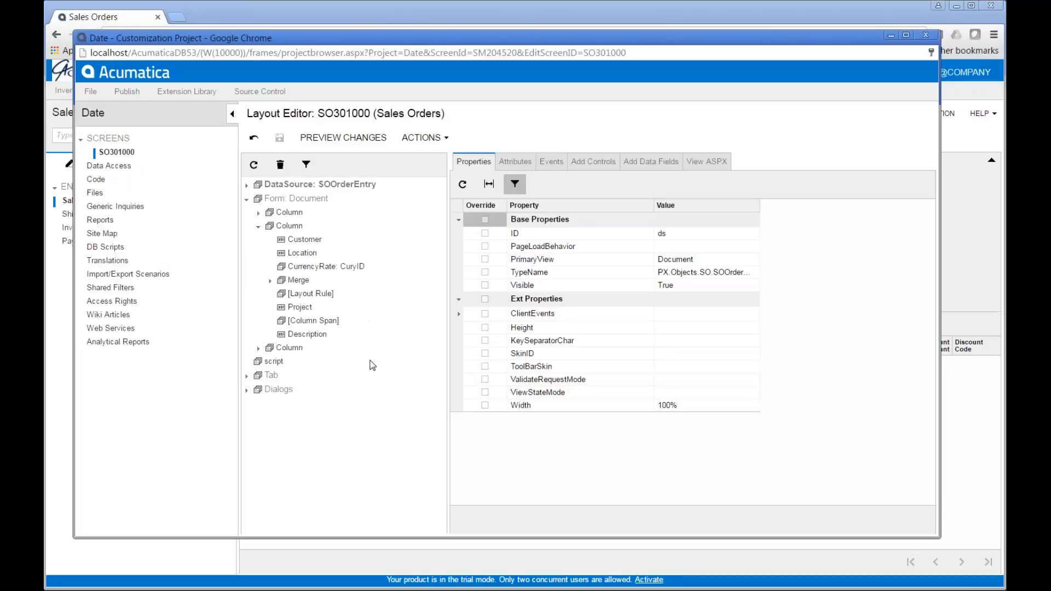
{"action": "left_click", "coordinate": [309, 334]}
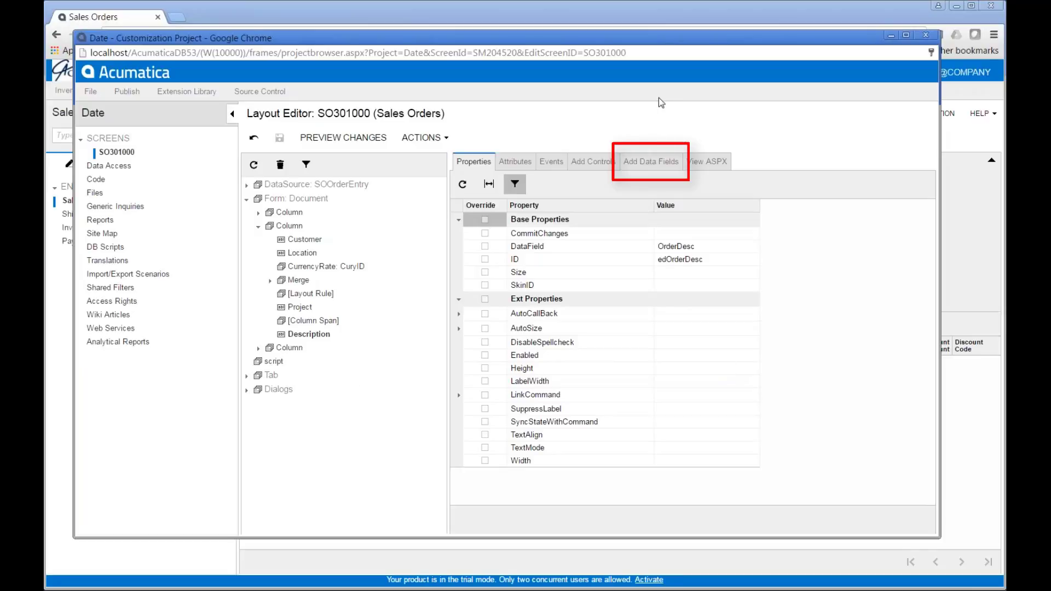
{"action": "left_click", "coordinate": [650, 167]}
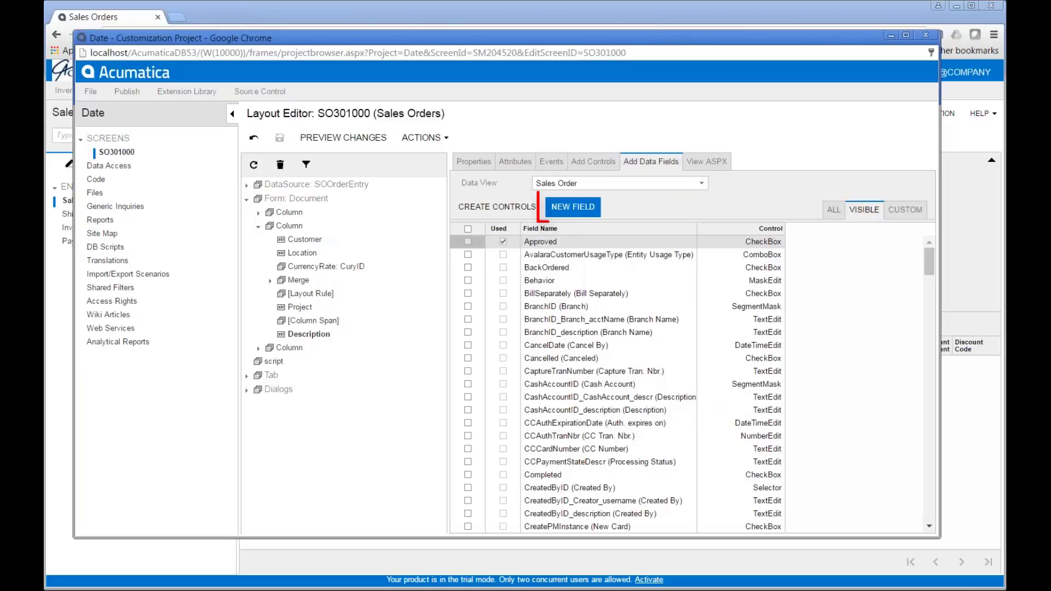
Step: Create a new data field named BeforeDate with display name Do Not Ship Before and data type datetime
{"action": "left_click", "coordinate": [559, 210]}
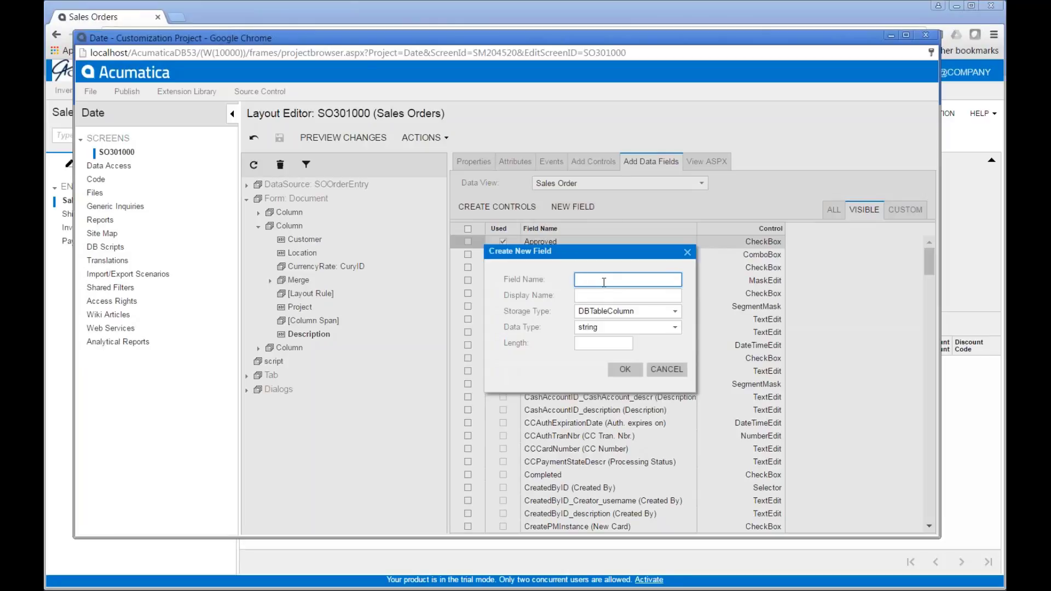
{"action": "type", "text": "BeforeDate"}
{"action": "key", "text": "Left"}
{"action": "key", "text": "Left"}
{"action": "key", "text": "Left"}
{"action": "key", "text": "Left"}
{"action": "key", "text": "BackSpace"}
{"action": "key", "text": "End"}
{"action": "key", "text": "Tab"}
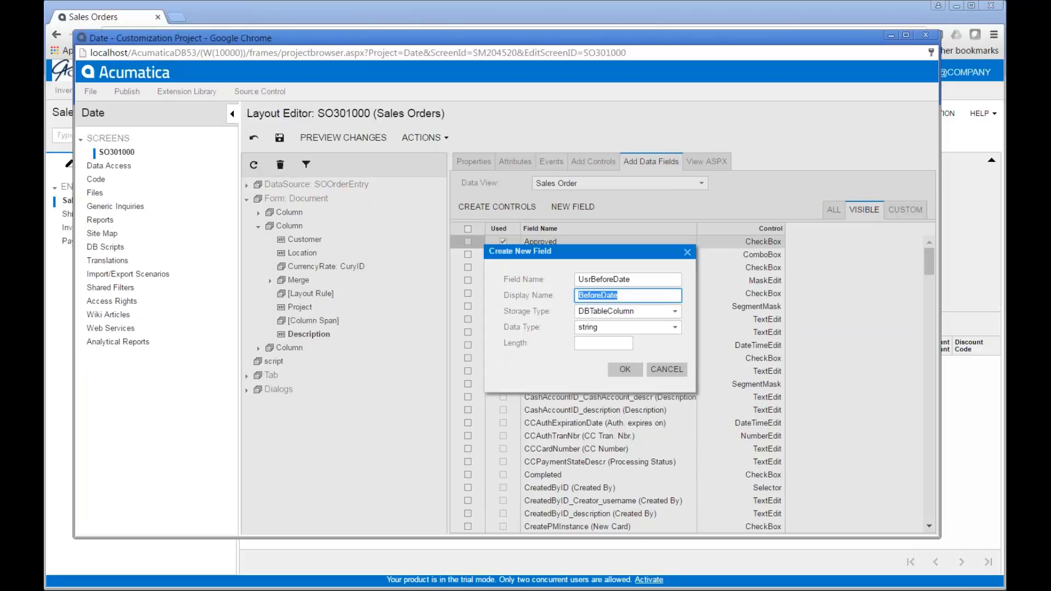
{"action": "type", "text": "Do Not Ship Beforer"}
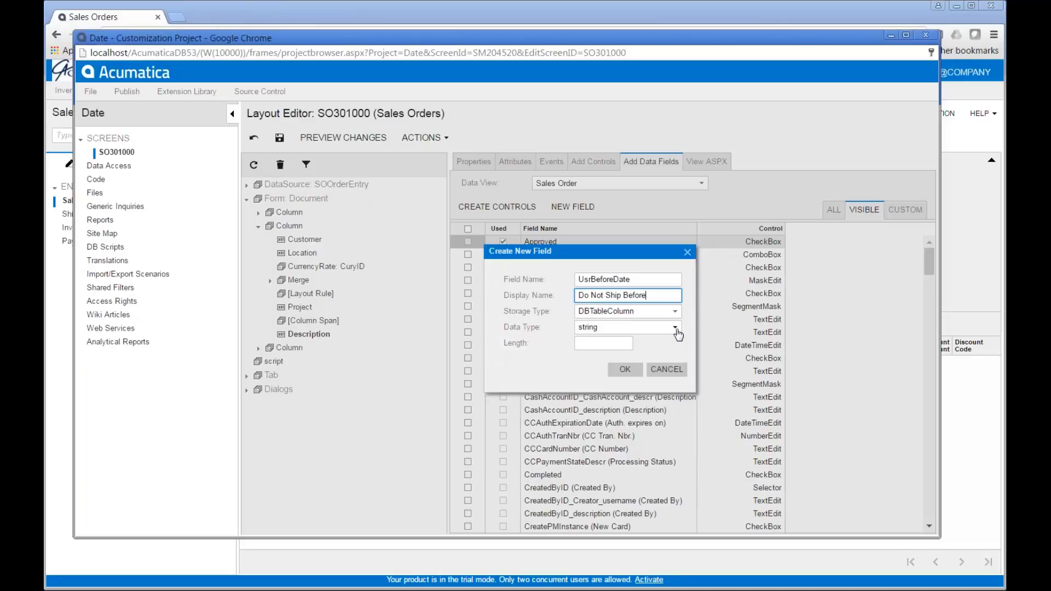
{"action": "left_click", "coordinate": [676, 329]}
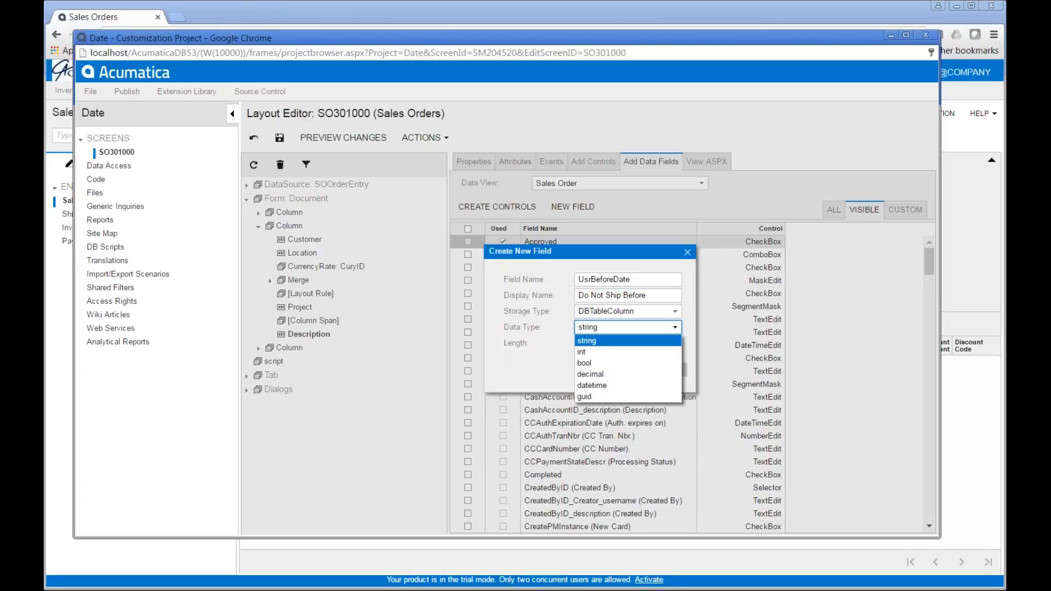
{"action": "left_click", "coordinate": [636, 386]}
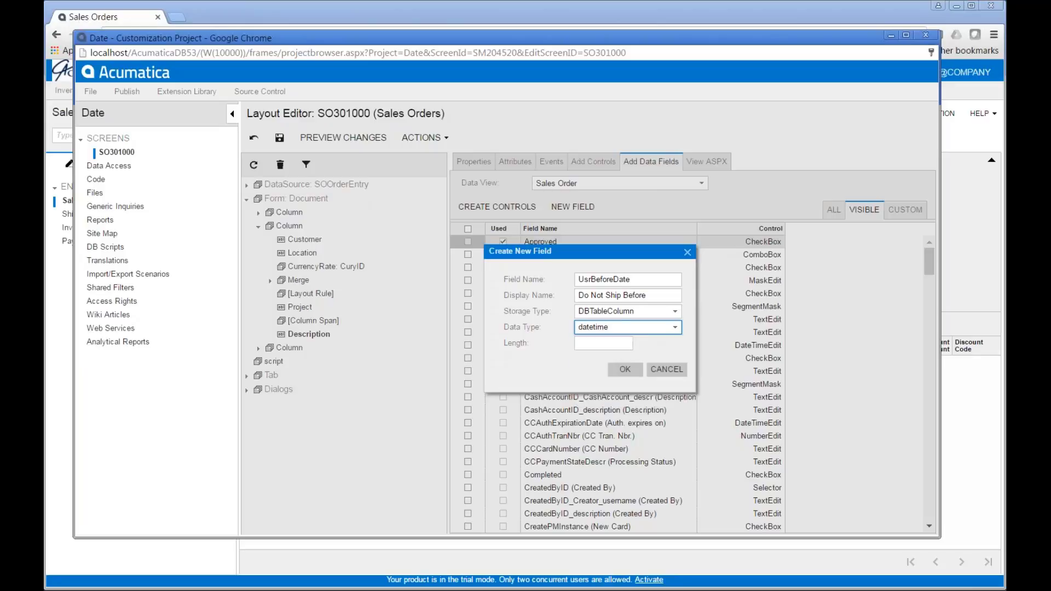
{"action": "left_click", "coordinate": [625, 353]}
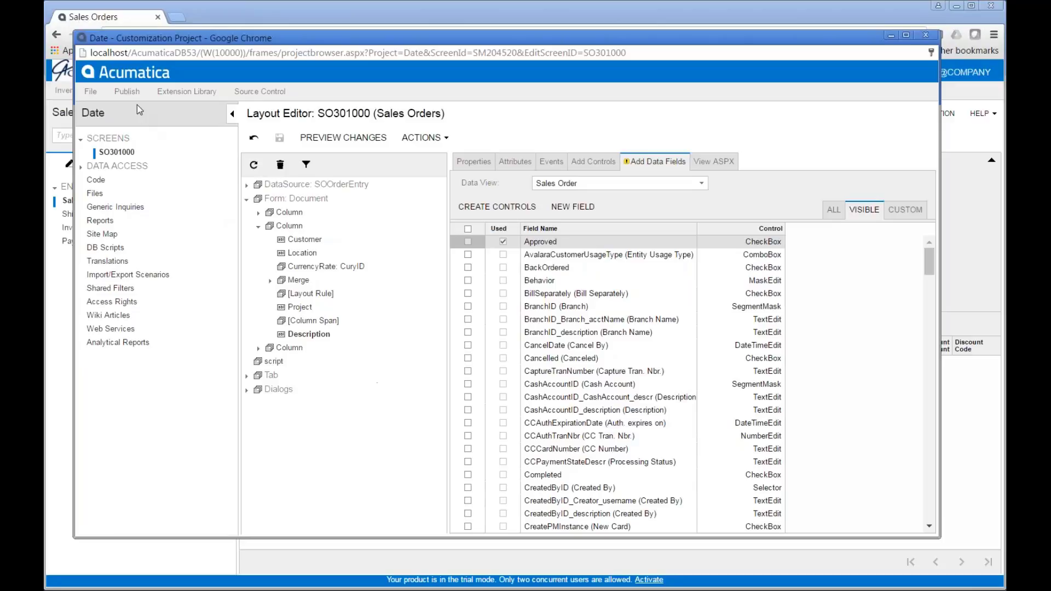
Step: Publish the current customization project and close the compilation log
{"action": "left_click", "coordinate": [126, 94]}
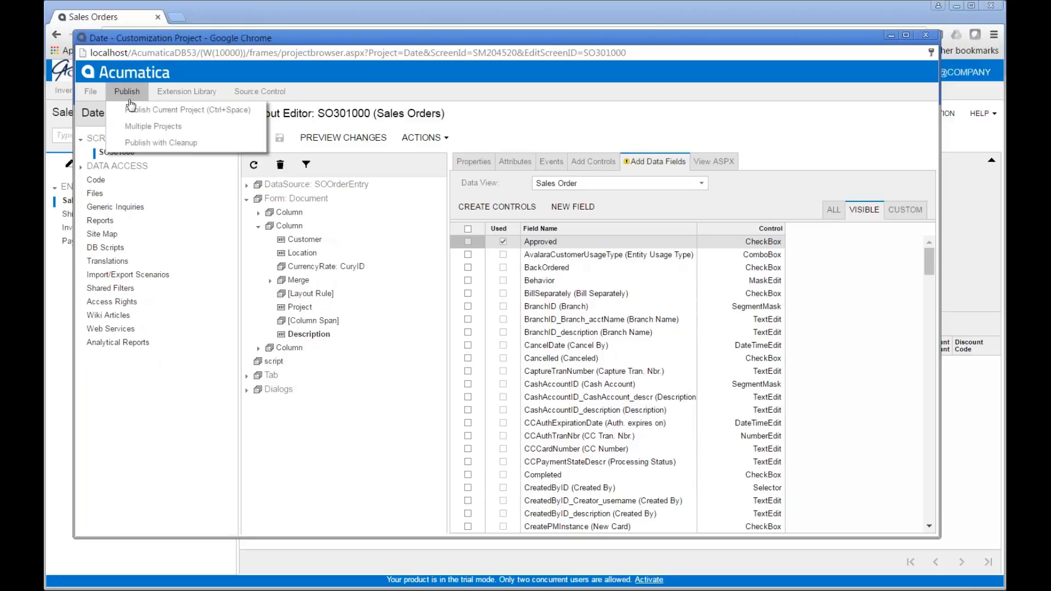
{"action": "left_click", "coordinate": [186, 111]}
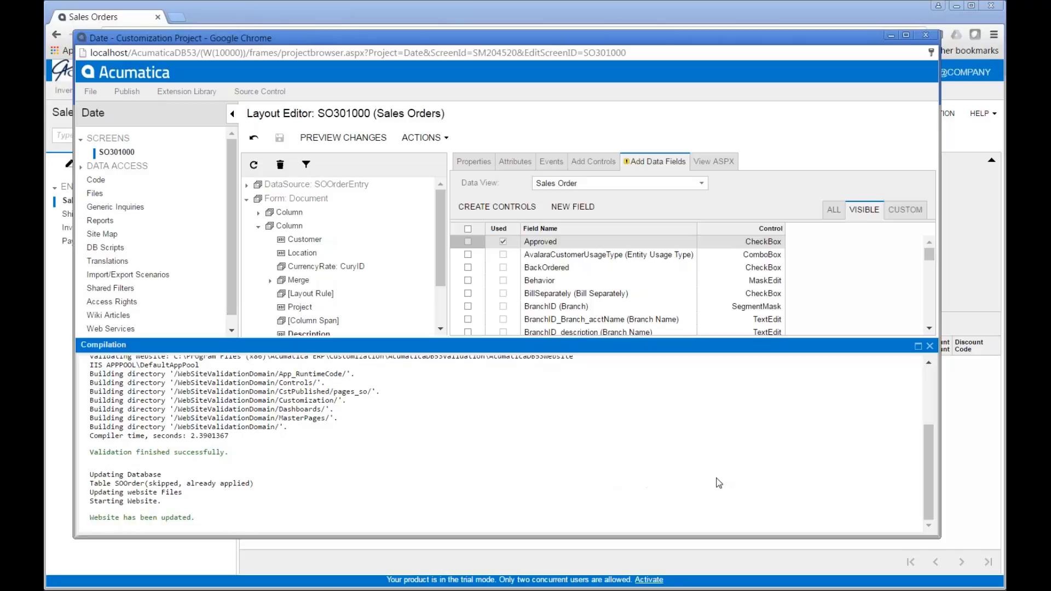
{"action": "left_click", "coordinate": [930, 347]}
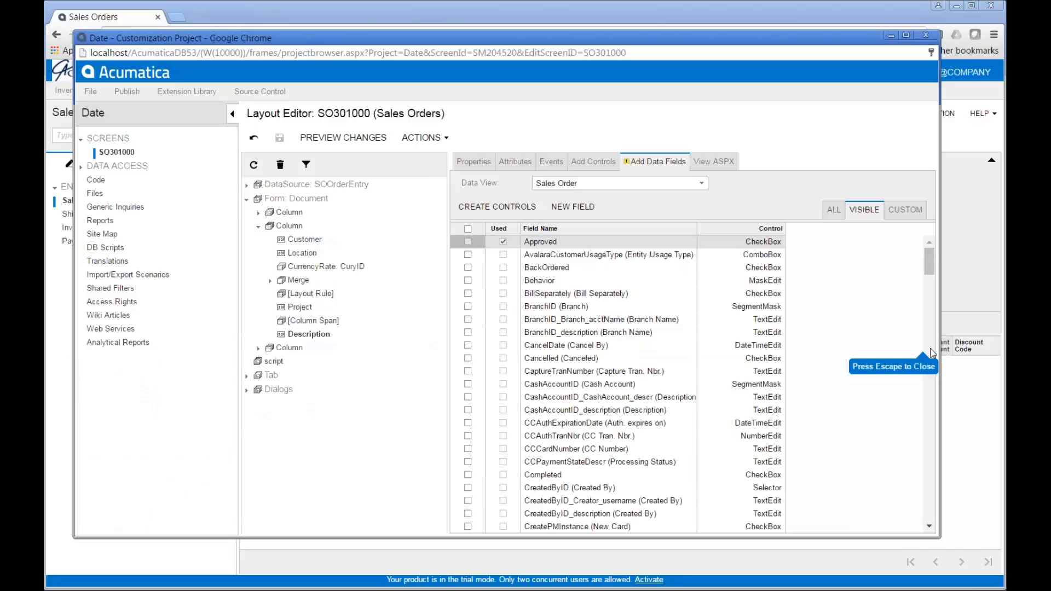
Step: Filter the data fields to custom ones and insert a control for Do Not Ship Before under Description in the form
{"action": "left_click", "coordinate": [904, 219]}
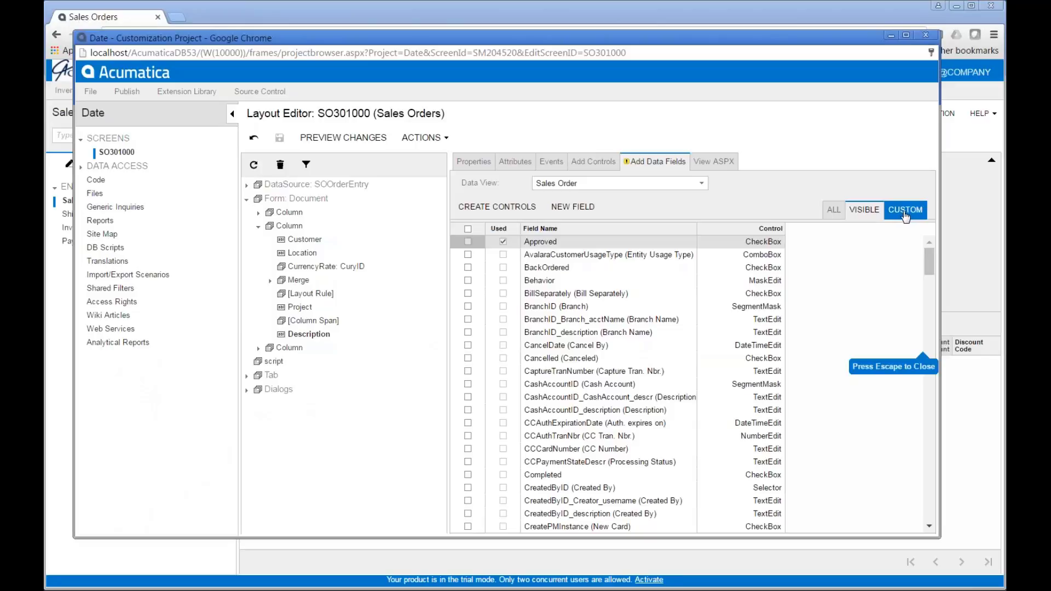
{"action": "left_click", "coordinate": [905, 217]}
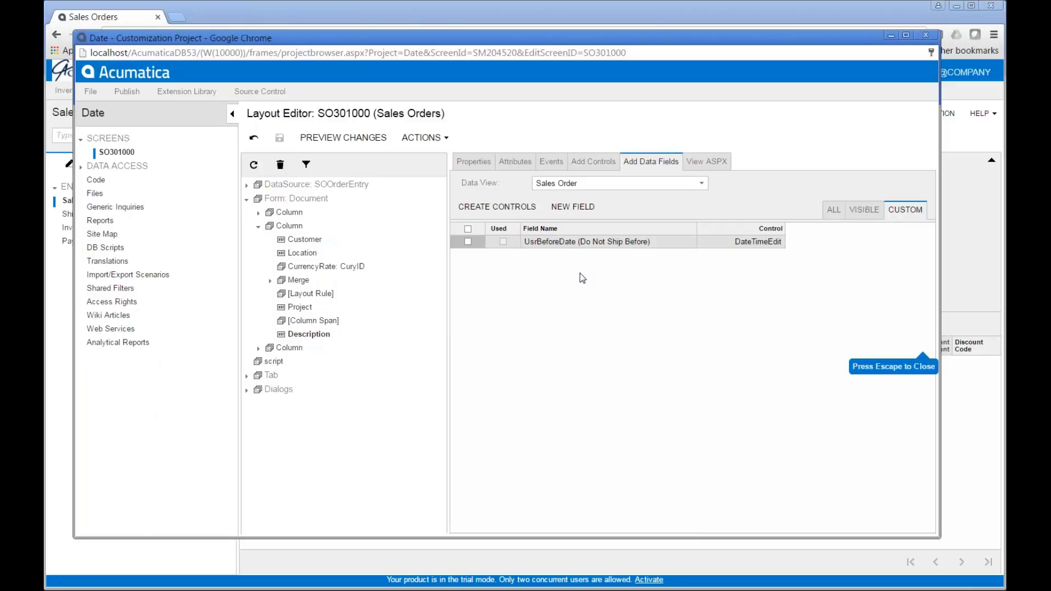
{"action": "left_click", "coordinate": [468, 242]}
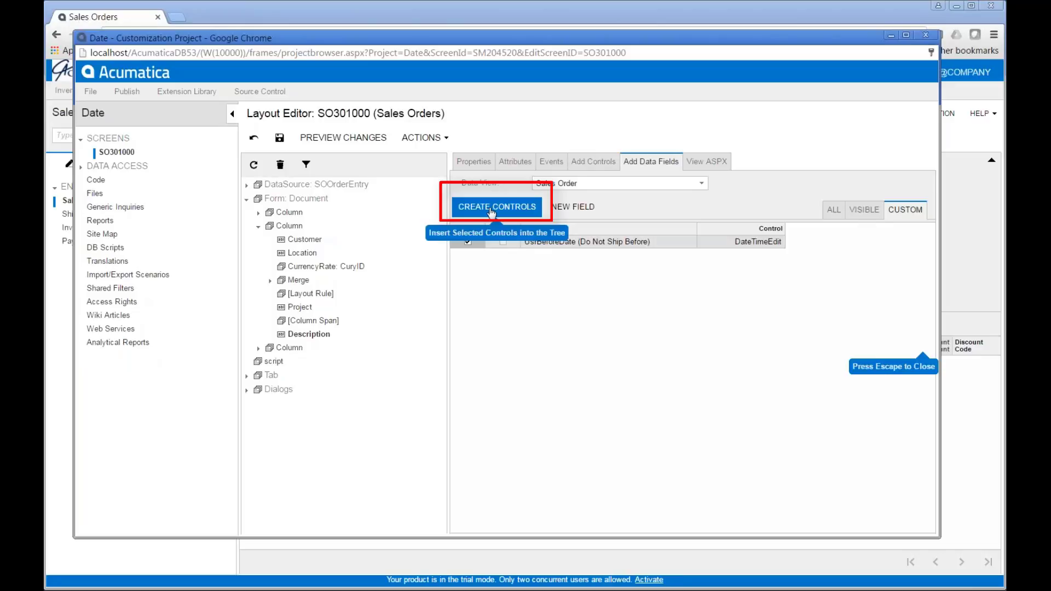
{"action": "left_click", "coordinate": [491, 208]}
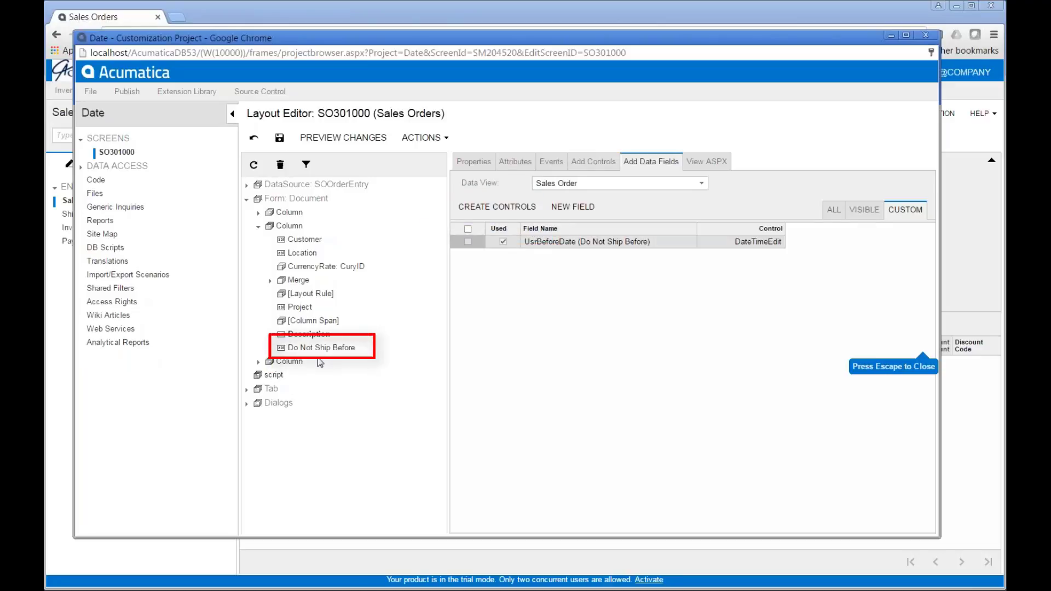
{"action": "mouse_move", "coordinate": [320, 351]}
{"action": "left_mouse_down"}
{"action": "mouse_move", "coordinate": [318, 276]}
{"action": "mouse_move", "coordinate": [320, 331]}
{"action": "left_mouse_up"}
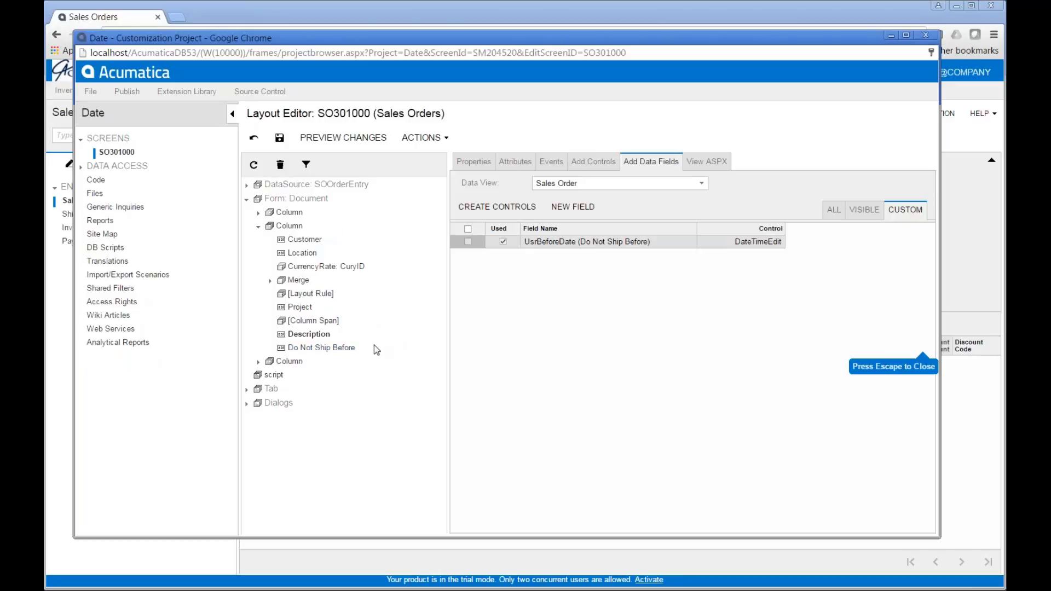
Step: Set the LabelsWidth property of the form's second column to M
{"action": "left_click", "coordinate": [289, 227]}
{"action": "left_click", "coordinate": [474, 163]}
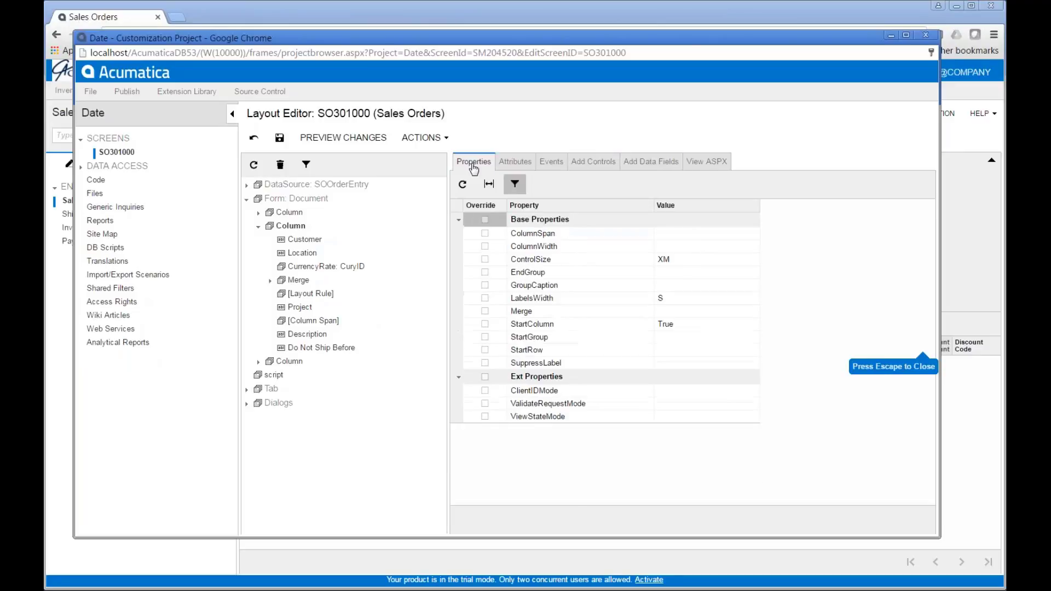
{"action": "left_click", "coordinate": [661, 300]}
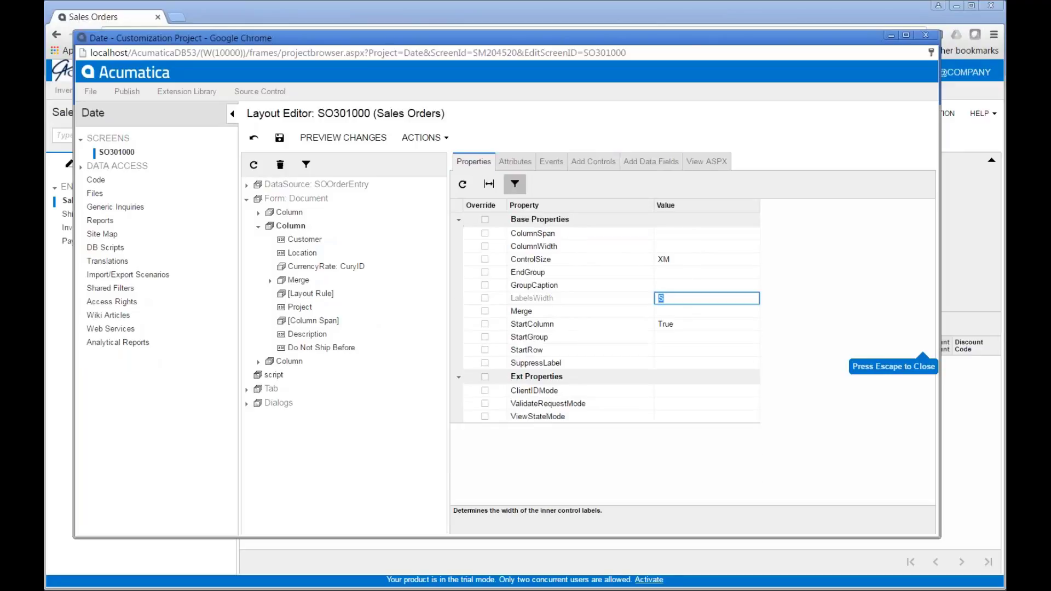
{"action": "type", "text": "M"}
{"action": "key", "text": "Tab"}
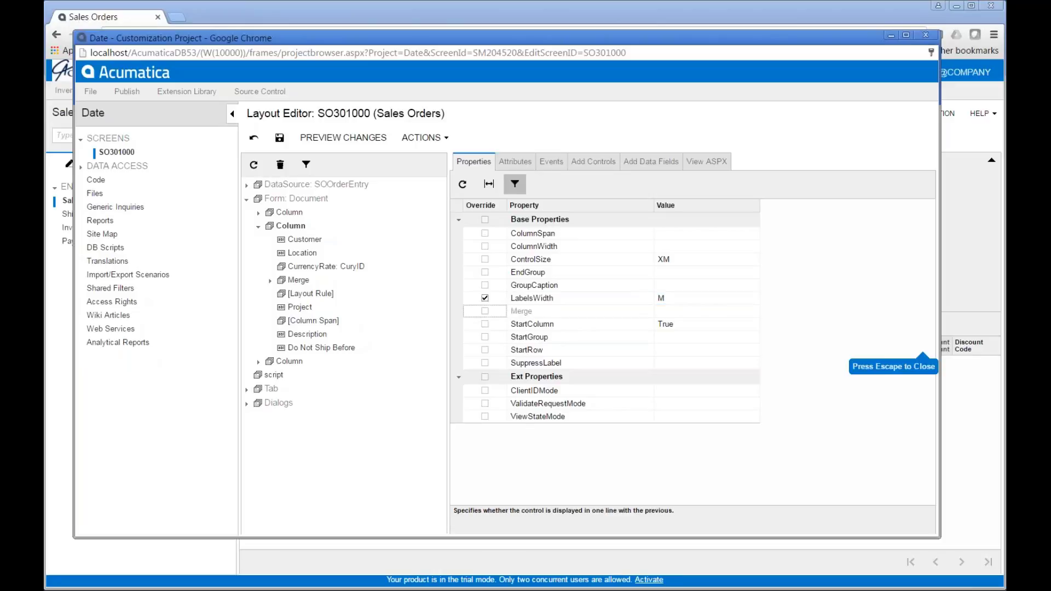
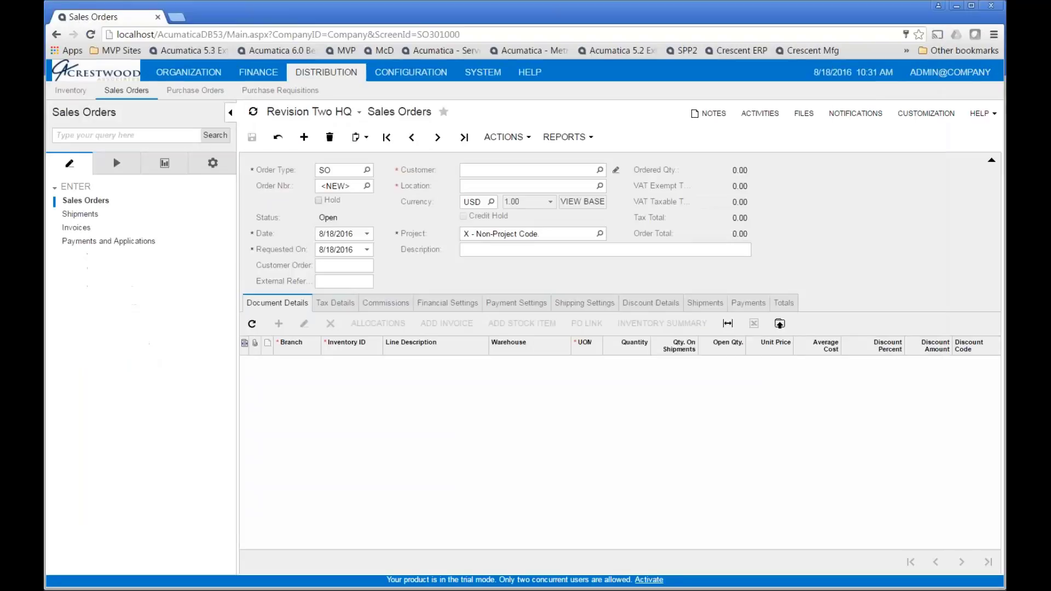
Step: Publish the Date project from the Customization Projects screen and close the compilation log
{"action": "left_click", "coordinate": [484, 78]}
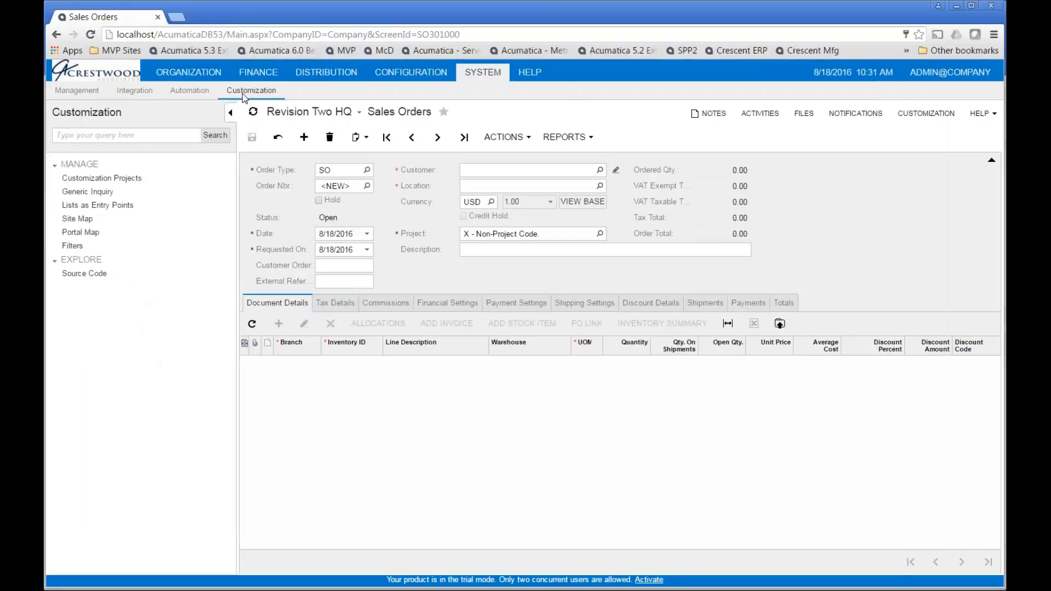
{"action": "left_click", "coordinate": [92, 181]}
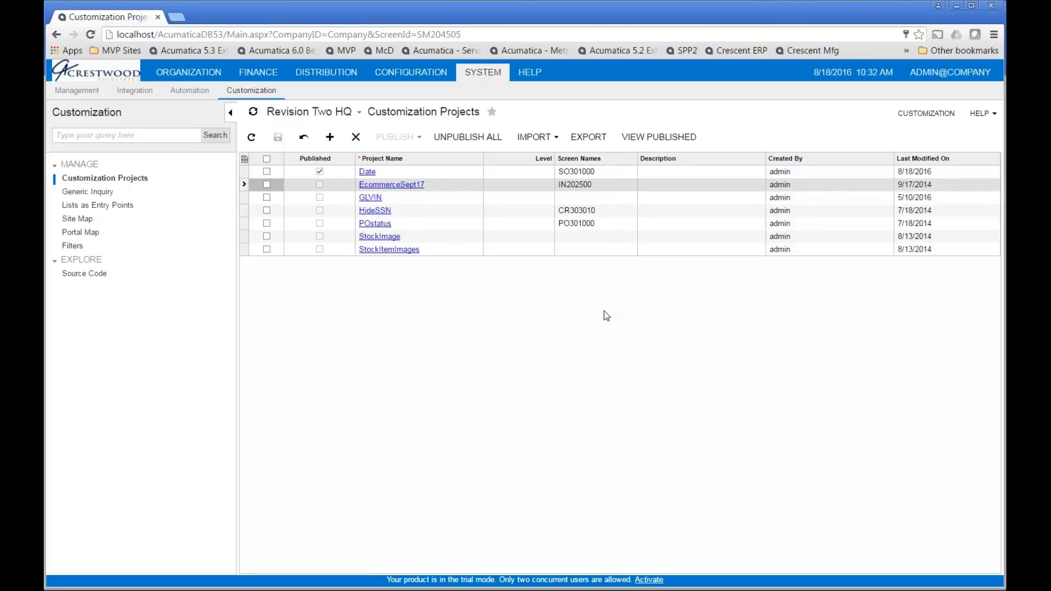
{"action": "left_click", "coordinate": [267, 172]}
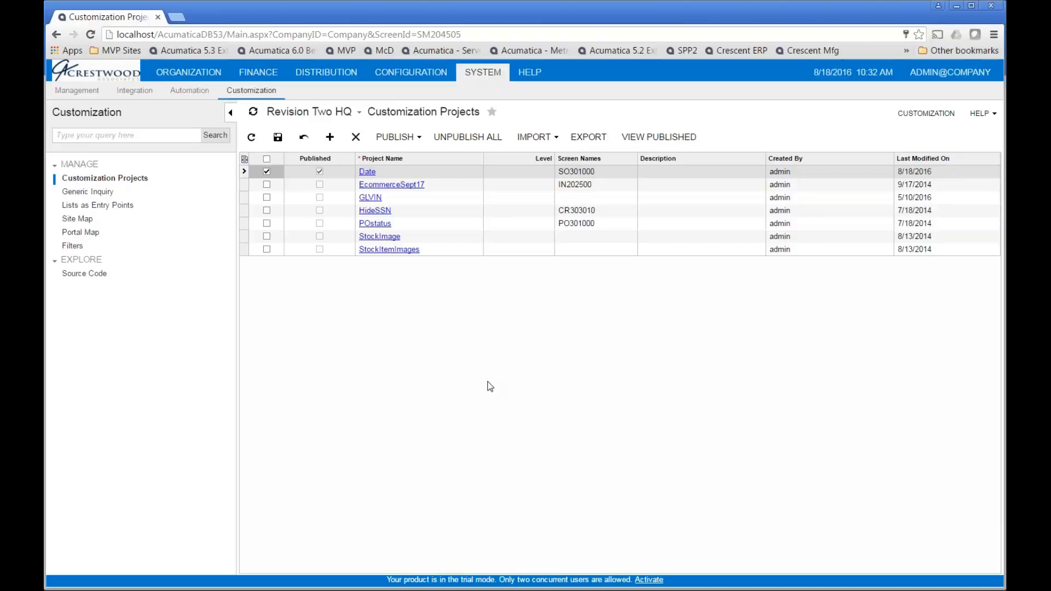
{"action": "left_click", "coordinate": [393, 142]}
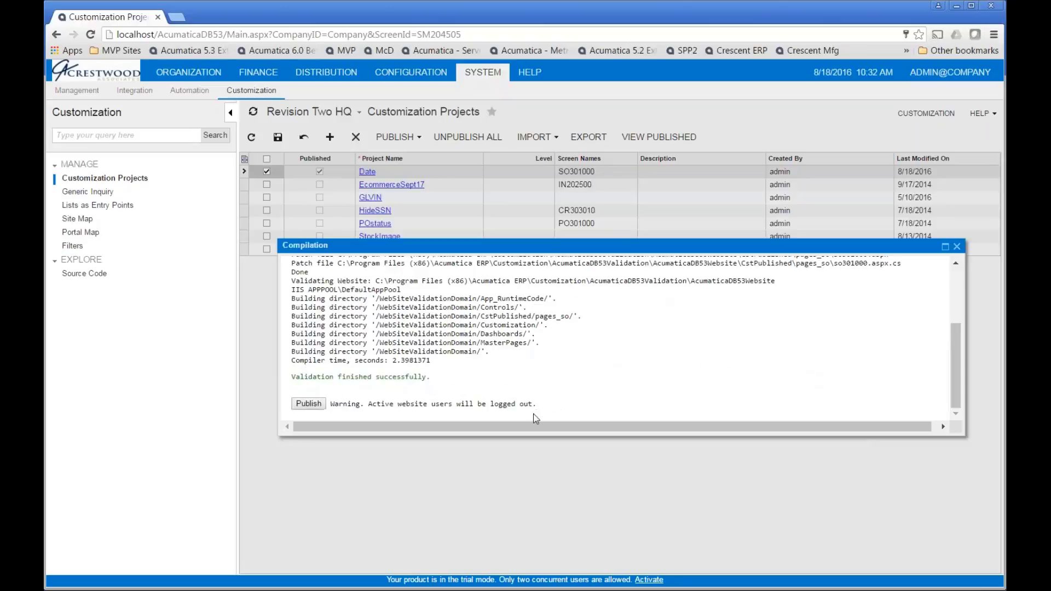
{"action": "left_click", "coordinate": [308, 405]}
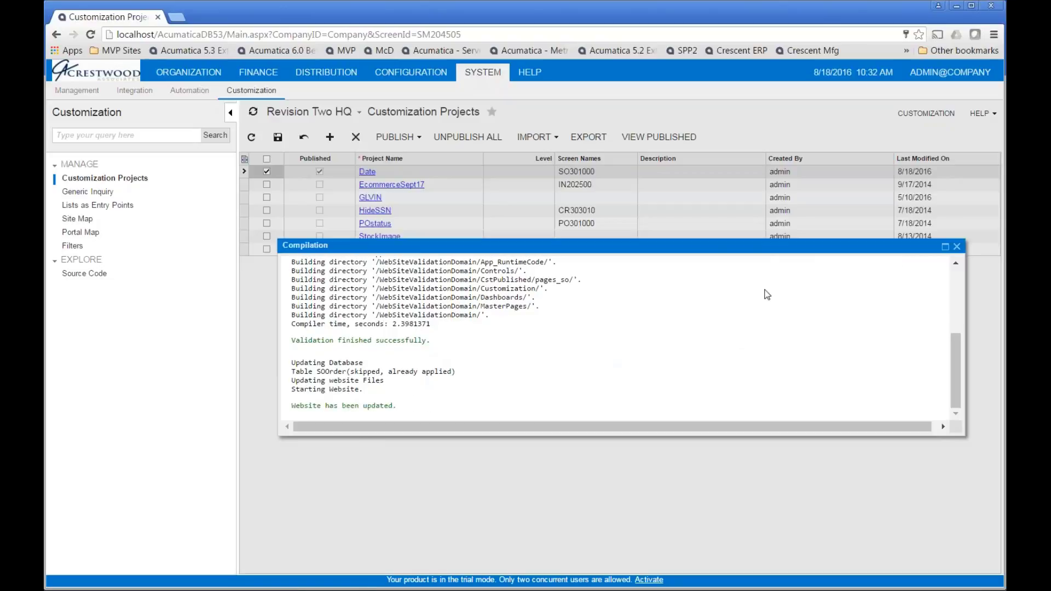
{"action": "left_click", "coordinate": [957, 247]}
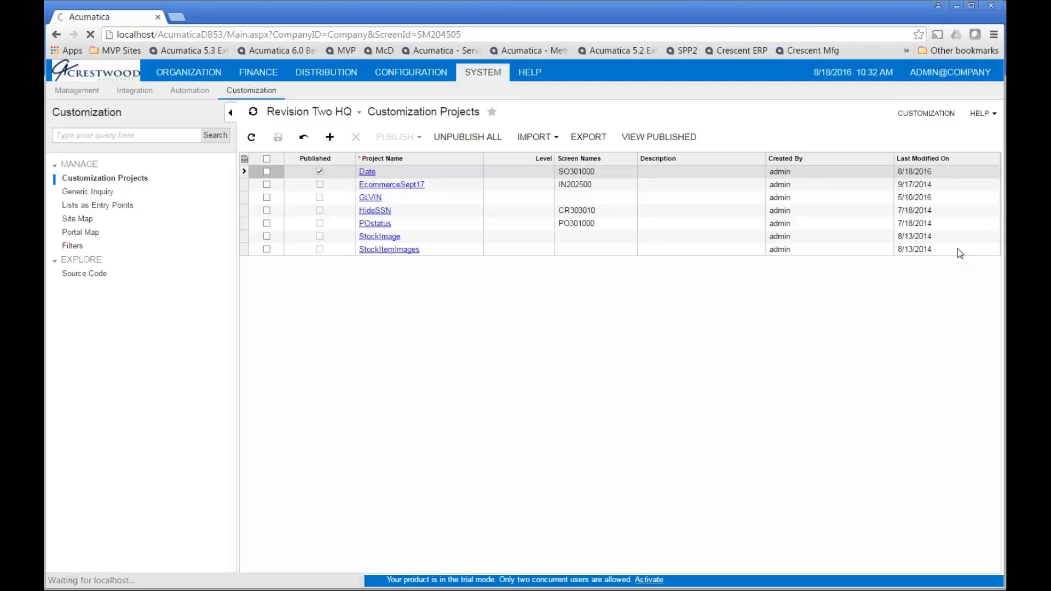
Step: Reopen the Sales Orders screen and open the calendar of the Do Not Ship Before field to check it
{"action": "left_click", "coordinate": [315, 74]}
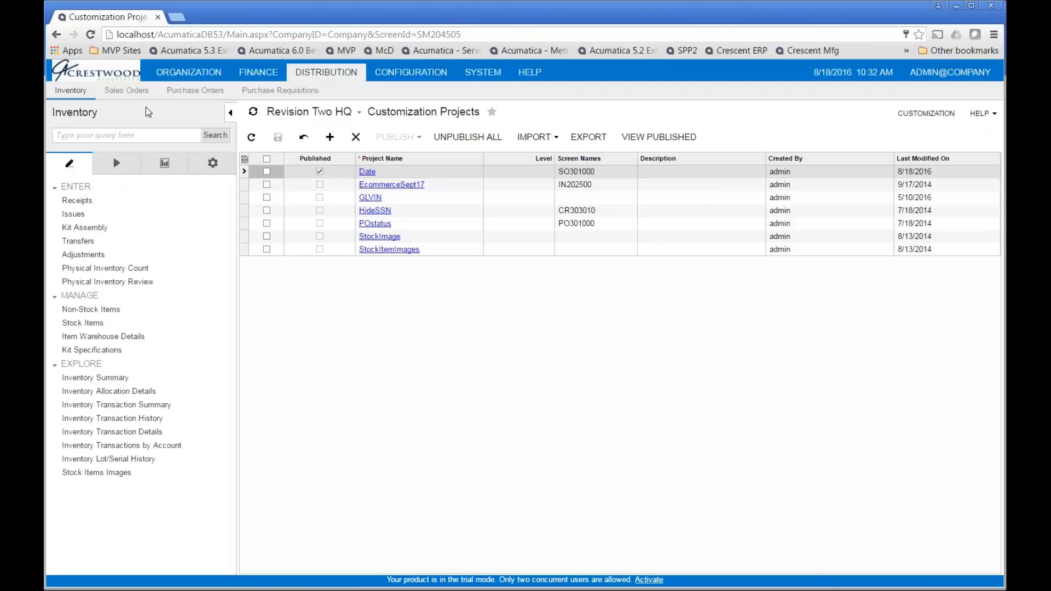
{"action": "left_click", "coordinate": [127, 91]}
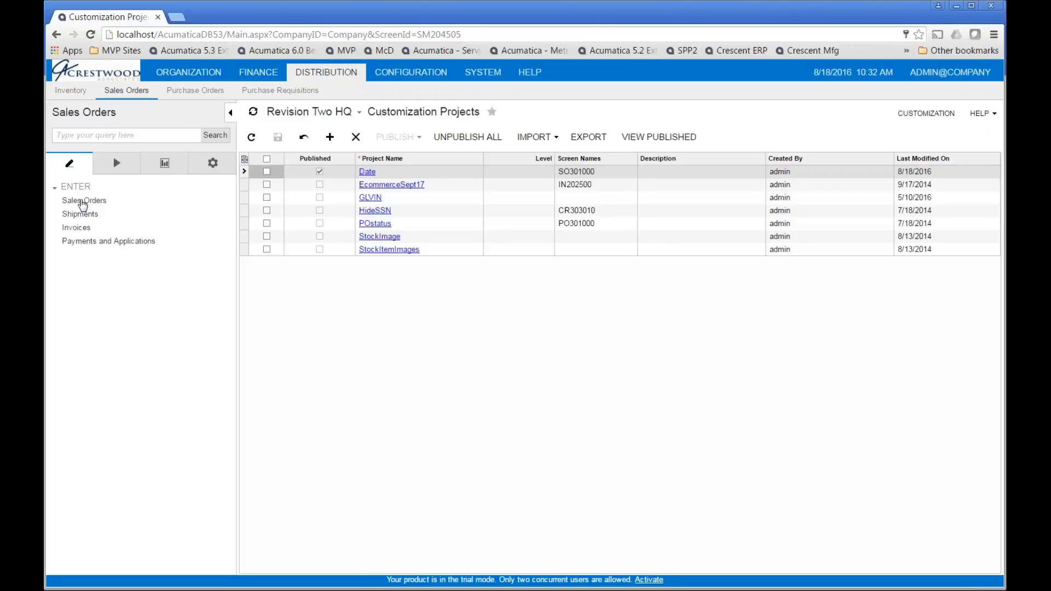
{"action": "left_click", "coordinate": [84, 201]}
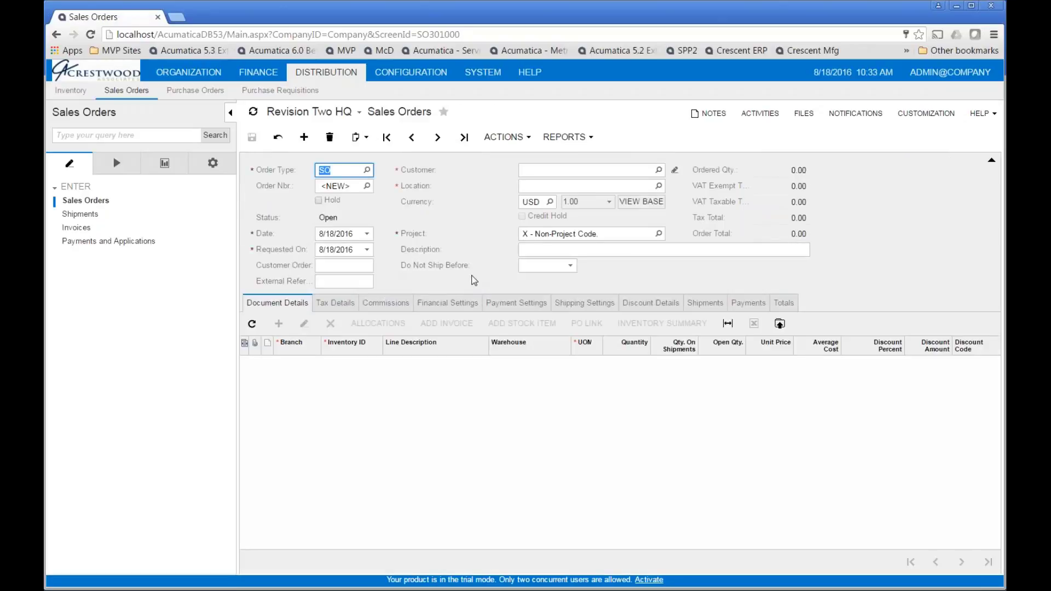
{"action": "left_click", "coordinate": [571, 267]}
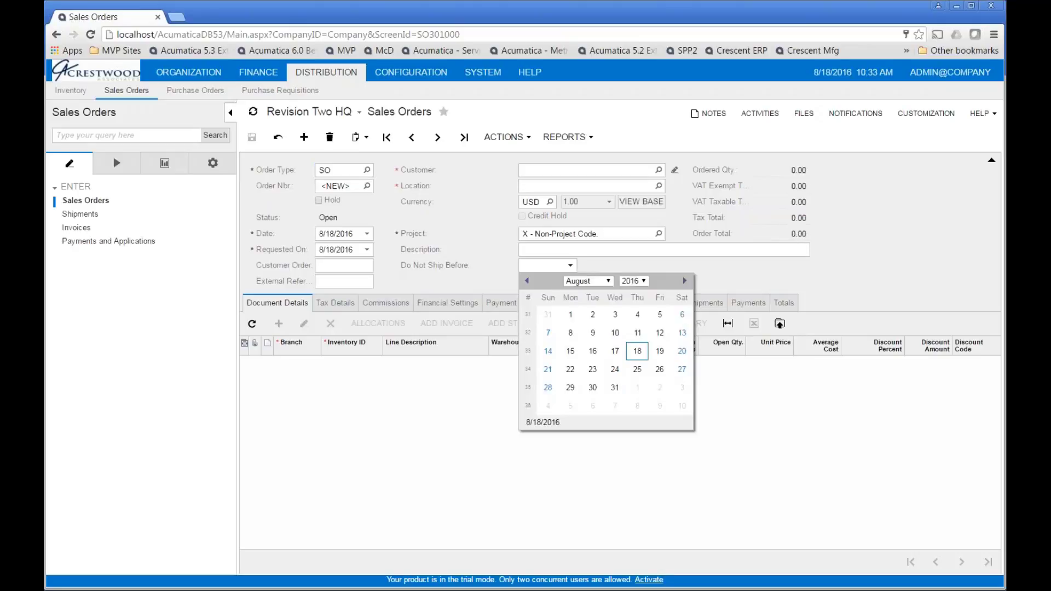